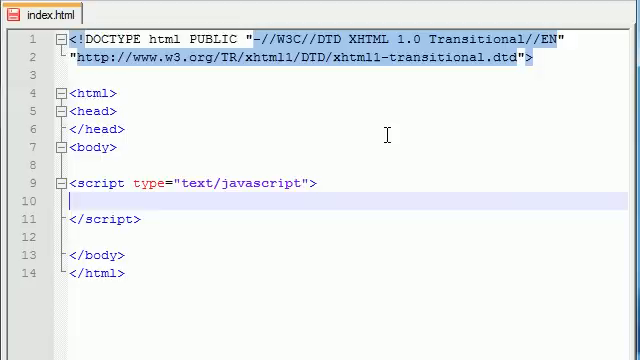
pyautogui.write('function ')
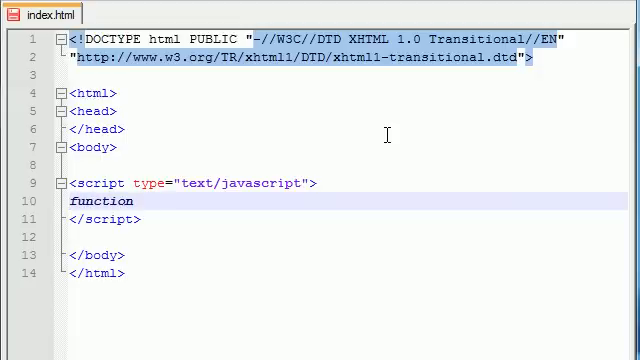
pyautogui.write('meatbal')
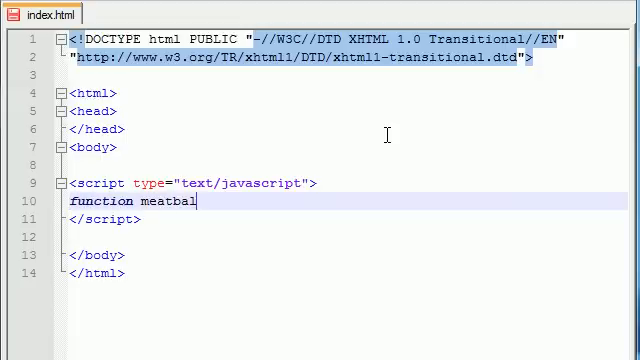
pyautogui.write('l')
pyautogui.write('()')
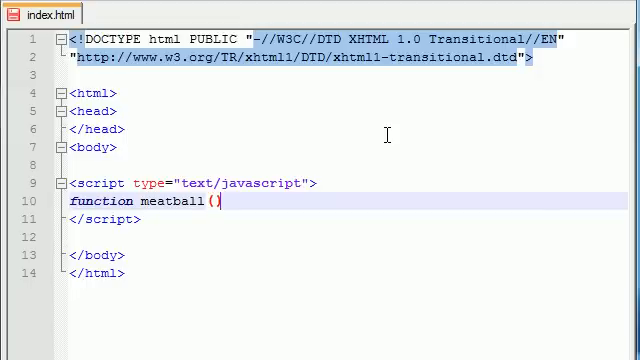
pyautogui.write('{')
# - Write function meatball(){ with an alert(); call in its body
pyautogui.press('Return')
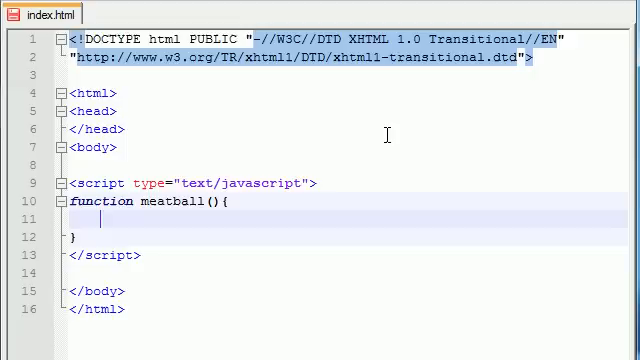
pyautogui.write('alert()')
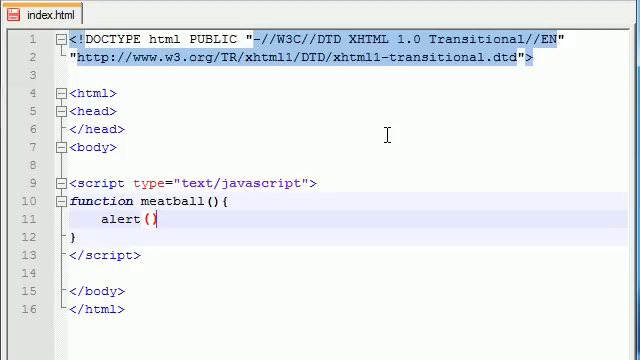
pyautogui.write(';')
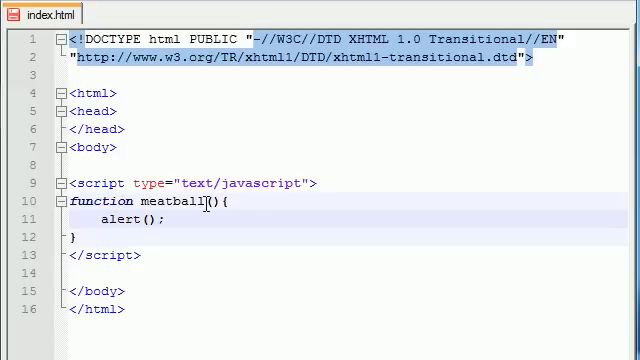
# - Add a parameter named x to meatball's parameter list
pyautogui.click(213, 203)
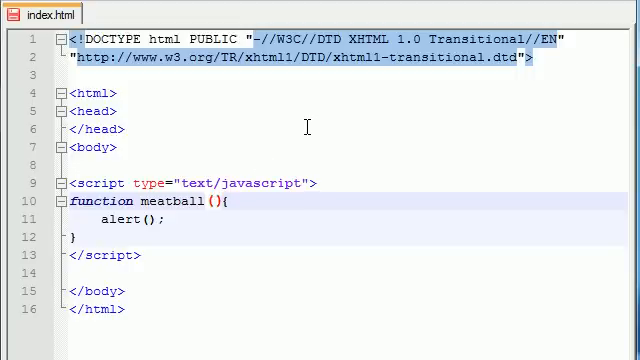
pyautogui.write('x')
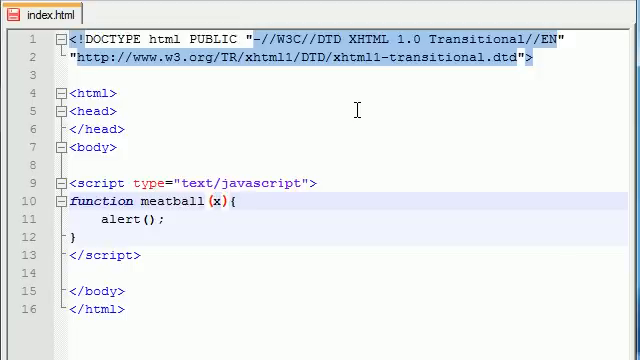
# - Make the alert message "i love " + x inside meatball
pyautogui.click(149, 219)
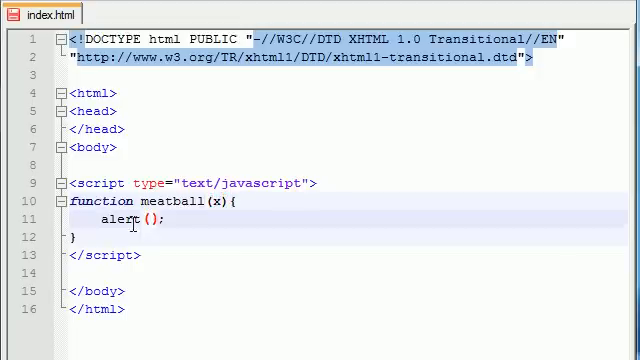
pyautogui.tripleClick(107, 222)
pyautogui.click(169, 220)
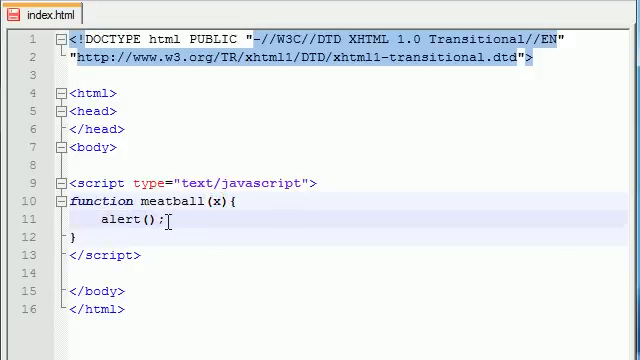
pyautogui.click(148, 219)
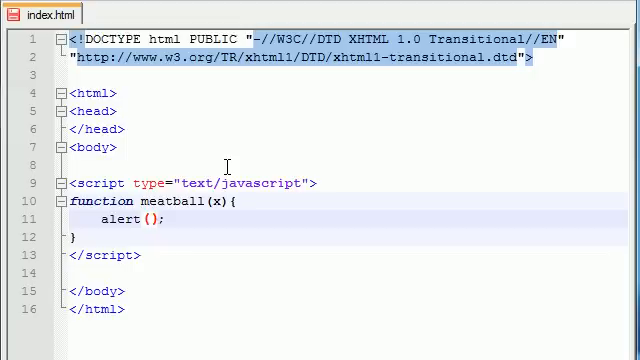
pyautogui.write('"')
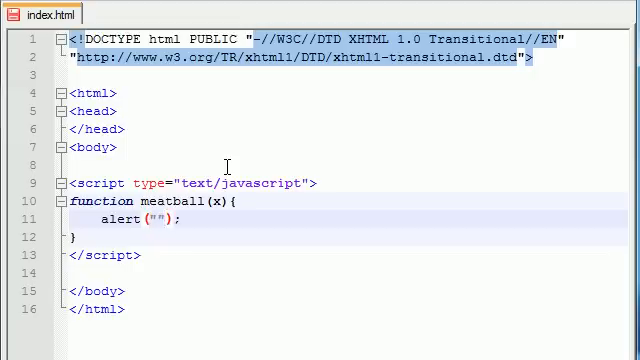
pyautogui.write('i love')
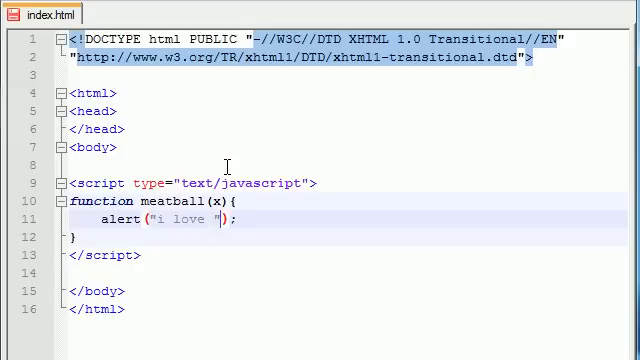
pyautogui.press('Right')
pyautogui.write('+ ')
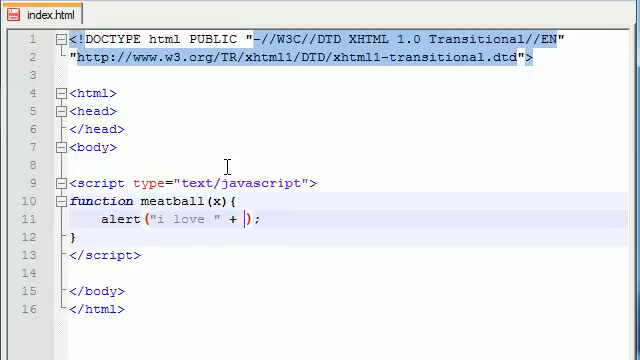
pyautogui.write('x')
pyautogui.click(125, 241)
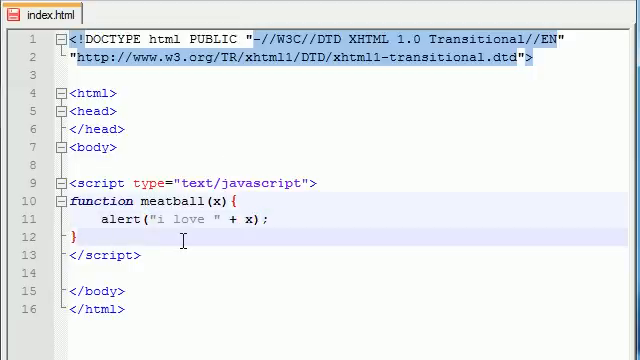
# - Add the call meatball("bacon"); below the function's closing brace
pyautogui.press('Return')
pyautogui.press('Return')
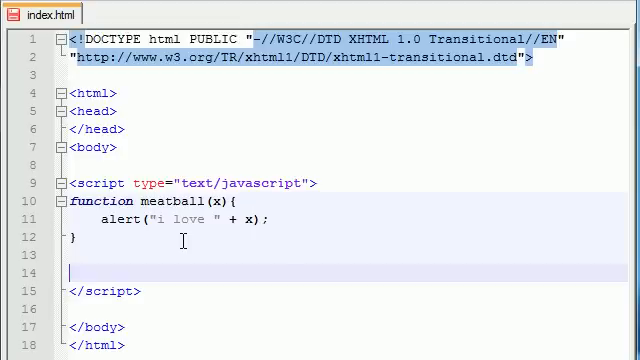
pyautogui.write('meatball')
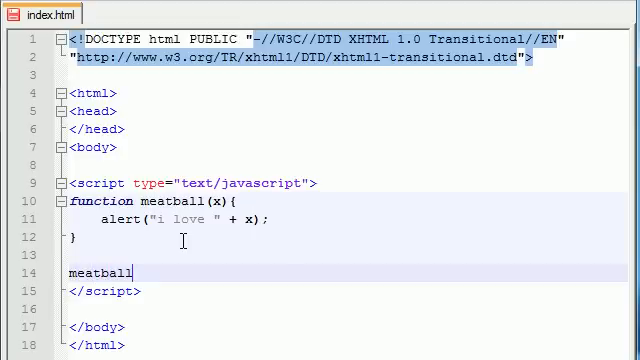
pyautogui.write('()')
pyautogui.write('""')
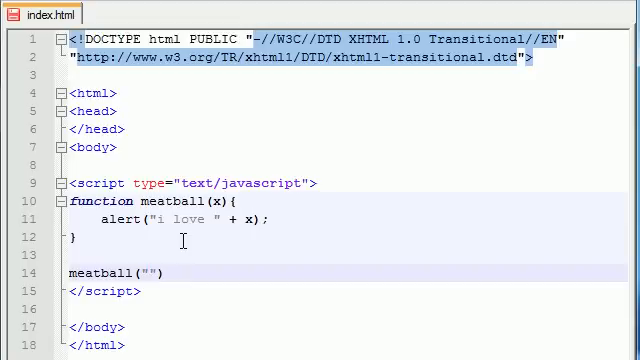
pyautogui.write('bacon')
pyautogui.press('Right')
pyautogui.press('Right')
pyautogui.write(';')
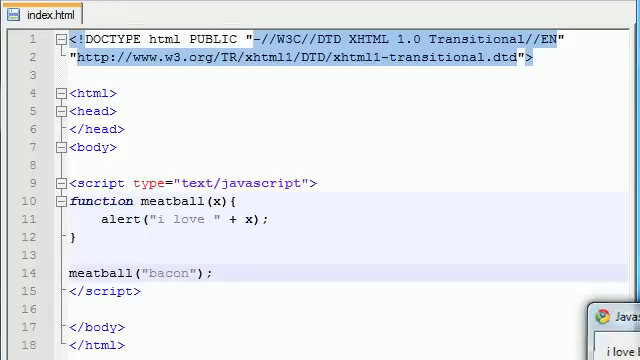
# - Launch the page in Chrome and dismiss the "i love bacon" alert
pyautogui.click(420, 0)
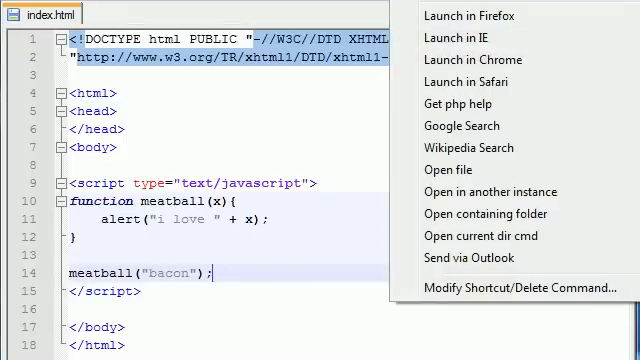
pyautogui.click(467, 60)
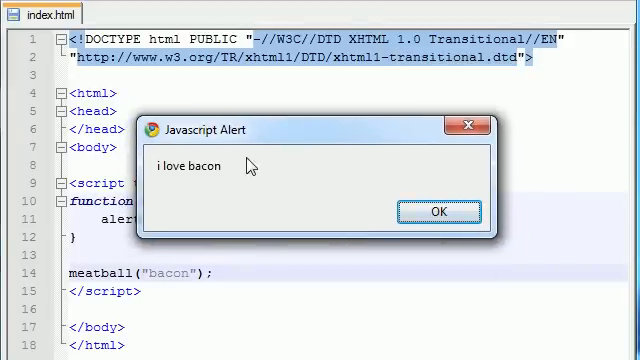
pyautogui.click(430, 211)
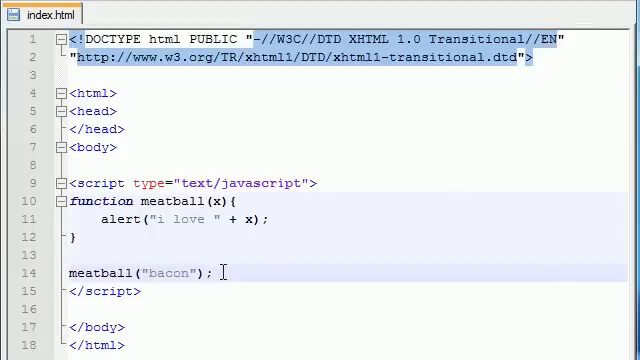
pyautogui.moveTo(218, 272); pyautogui.dragTo(69, 274)
pyautogui.click(163, 281)
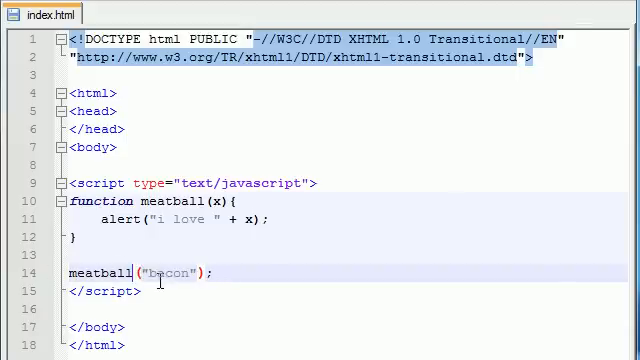
pyautogui.moveTo(140, 202); pyautogui.dragTo(207, 202)
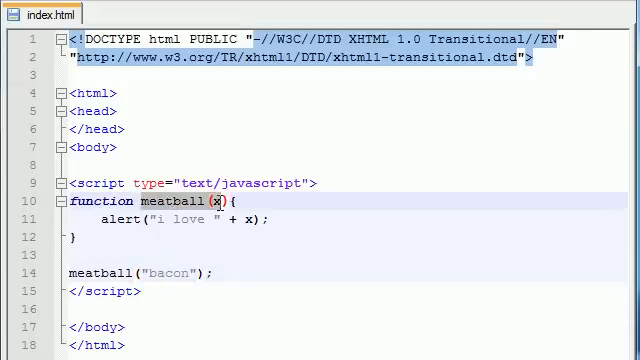
pyautogui.click(208, 201)
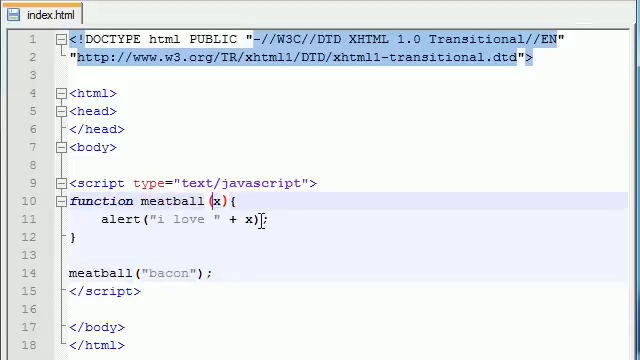
pyautogui.doubleClick(216, 201)
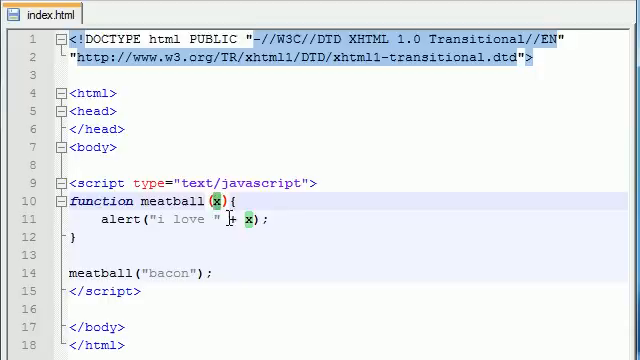
pyautogui.click(195, 273)
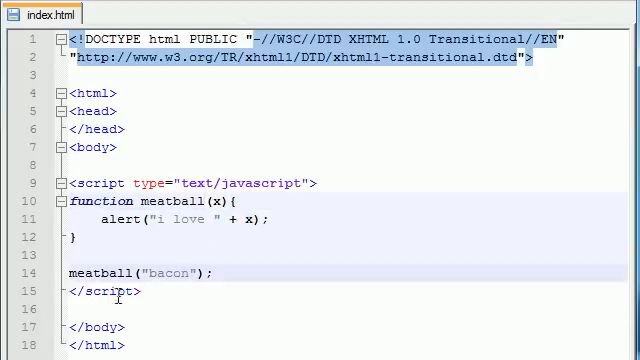
pyautogui.moveTo(197, 273); pyautogui.dragTo(141, 272)
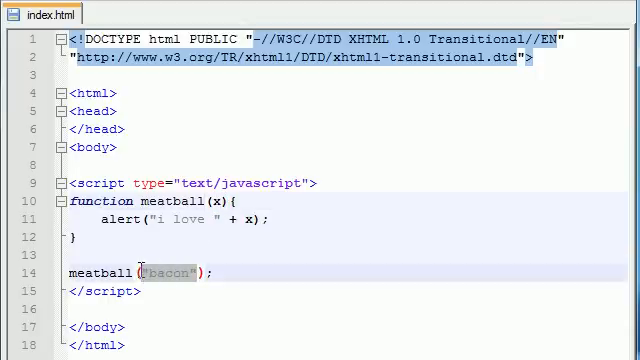
pyautogui.click(197, 273)
pyautogui.moveTo(195, 273); pyautogui.dragTo(151, 272)
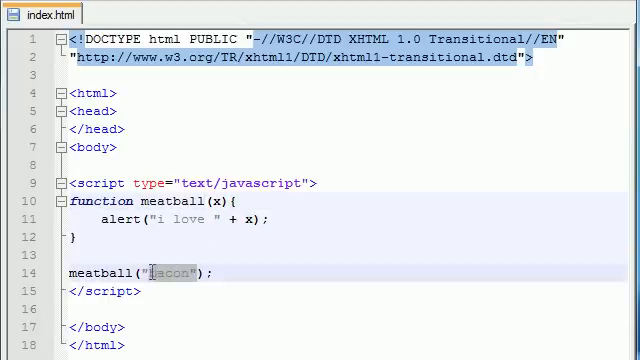
pyautogui.click(152, 272)
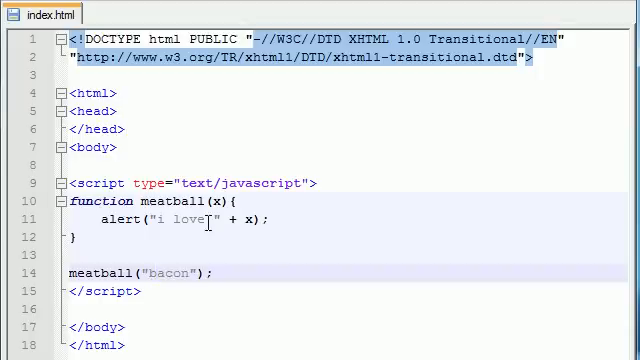
pyautogui.doubleClick(216, 201)
pyautogui.doubleClick(157, 272)
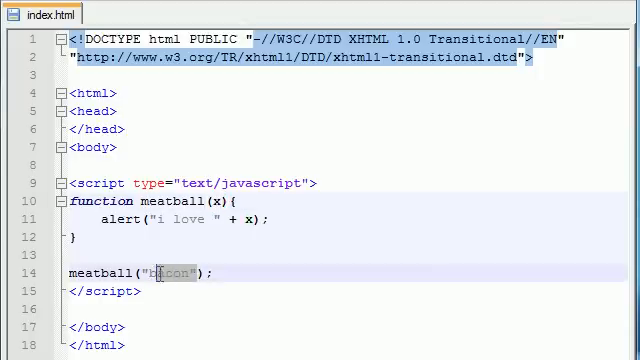
pyautogui.doubleClick(136, 219)
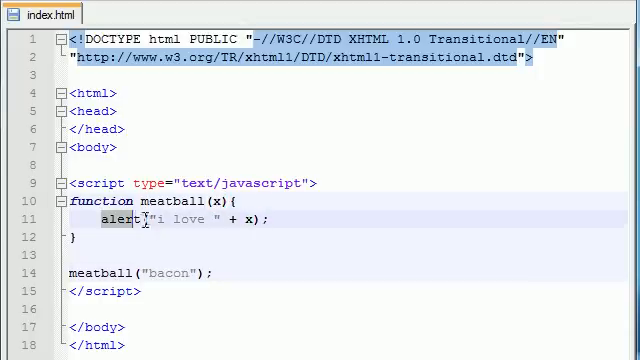
pyautogui.moveTo(145, 219); pyautogui.dragTo(261, 221)
pyautogui.click(236, 221)
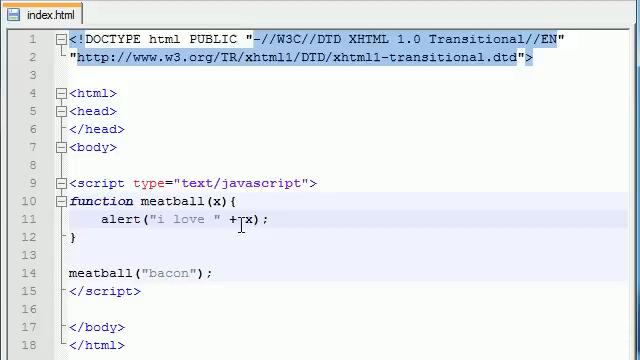
pyautogui.doubleClick(250, 219)
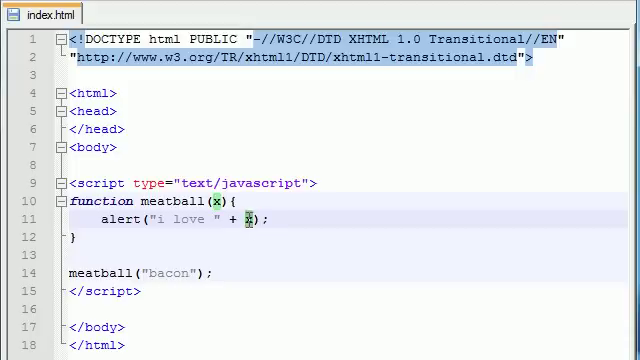
pyautogui.doubleClick(170, 273)
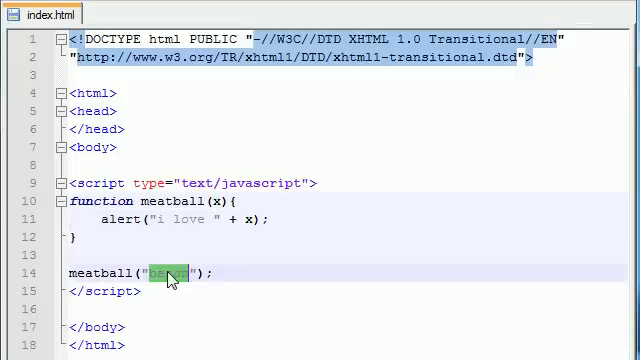
pyautogui.click(192, 273)
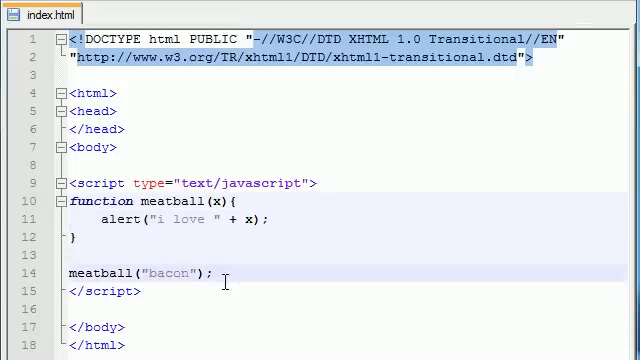
# - Copy the bacon call to a new line 15 and change its argument to "natalie protman"
pyautogui.moveTo(216, 274); pyautogui.dragTo(54, 279)
pyautogui.rightClick(86, 273)
pyautogui.click(130, 305)
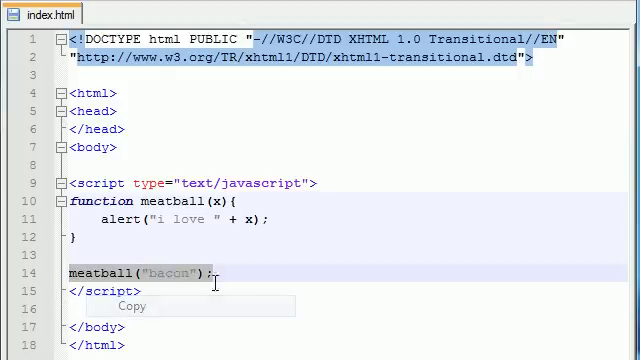
pyautogui.click(235, 279)
pyautogui.press('Return')
pyautogui.hotkey('ctrl', 'v')
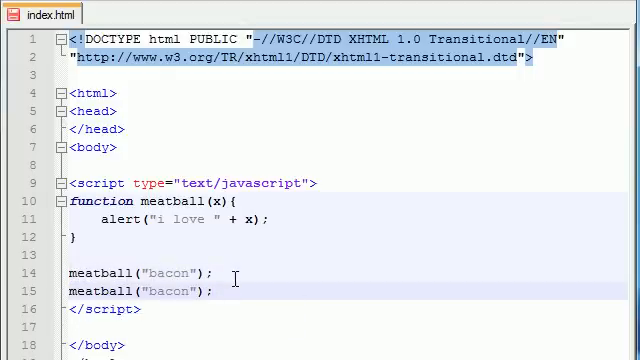
pyautogui.doubleClick(169, 291)
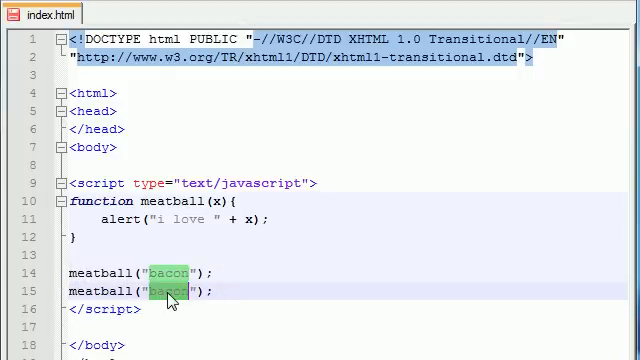
pyautogui.write('natalie p')
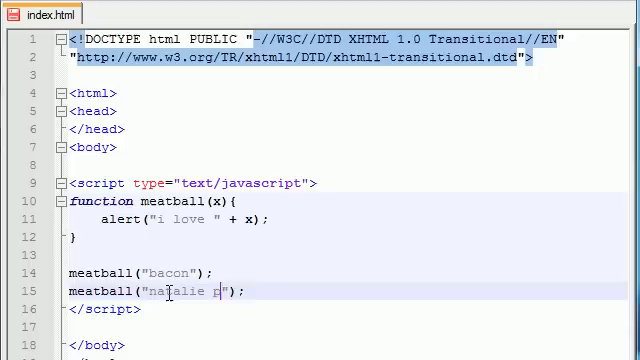
pyautogui.write('rotman')
# - Paste another call on line 16 with the argument "good will hunting"
pyautogui.click(300, 291)
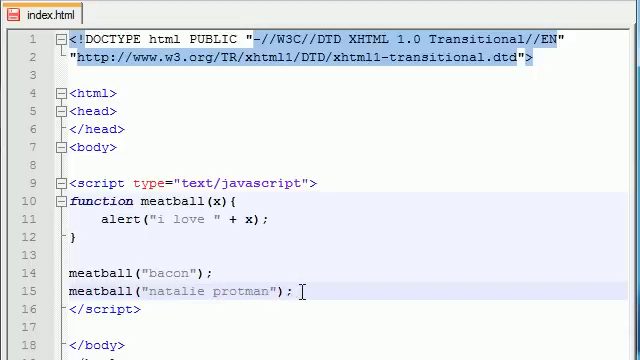
pyautogui.press('Return')
pyautogui.hotkey('ctrl', 'v')
pyautogui.doubleClick(169, 309)
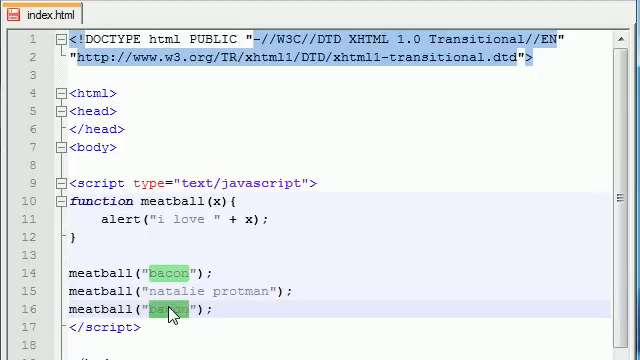
pyautogui.write('good will ')
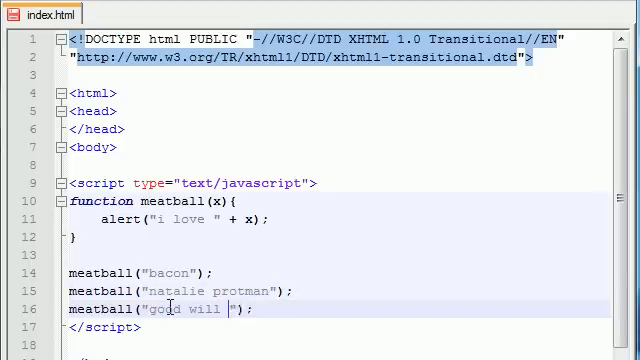
pyautogui.write('hunting')
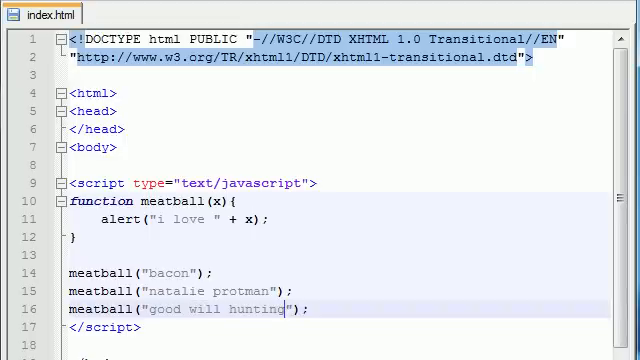
pyautogui.hotkey('alt', 'r')
# - Launch in Chrome and dismiss the bacon, natalie protman and good will hunting alerts in turn
pyautogui.click(490, 61)
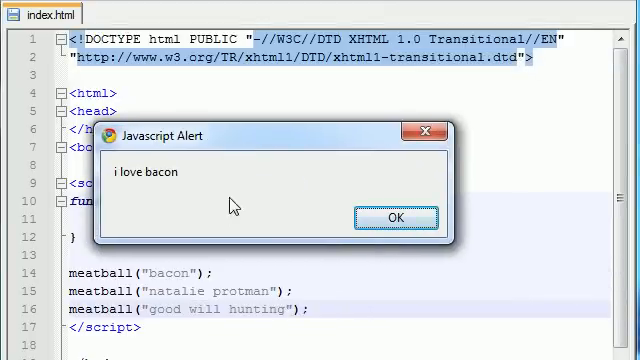
pyautogui.click(386, 228)
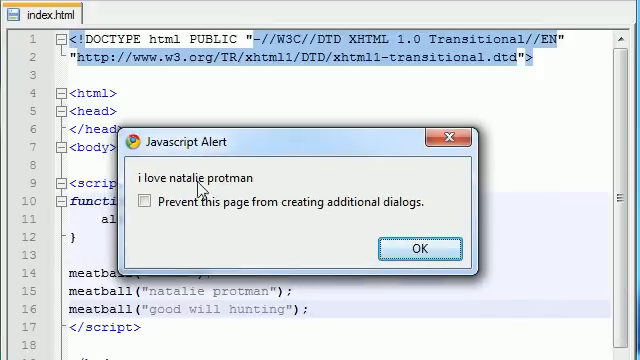
pyautogui.click(419, 250)
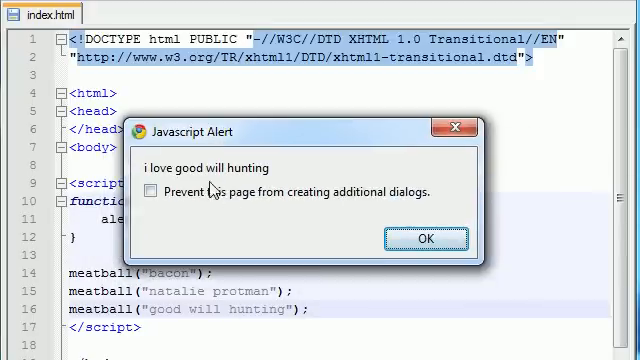
pyautogui.click(419, 249)
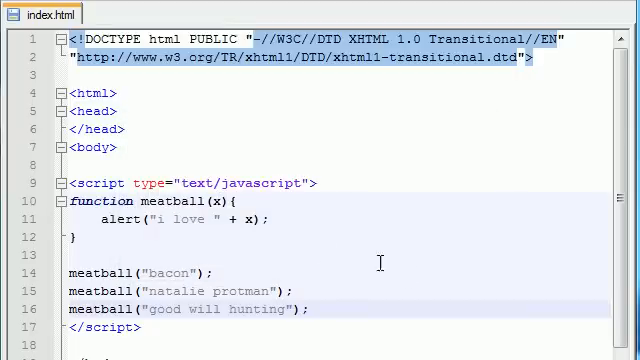
pyautogui.click(324, 254)
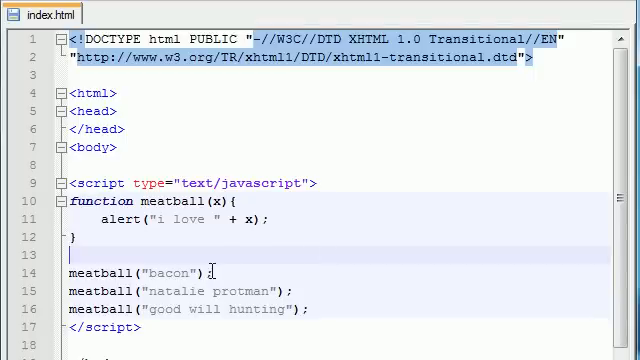
pyautogui.doubleClick(176, 272)
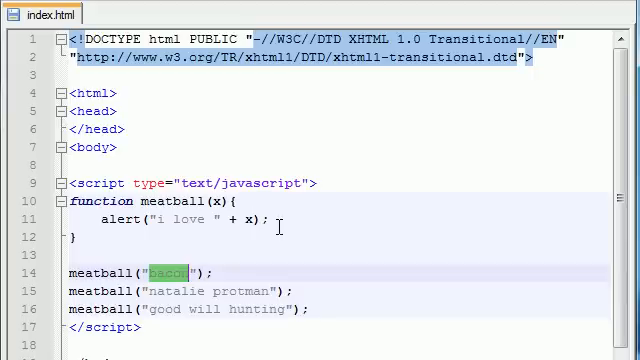
pyautogui.click(208, 201)
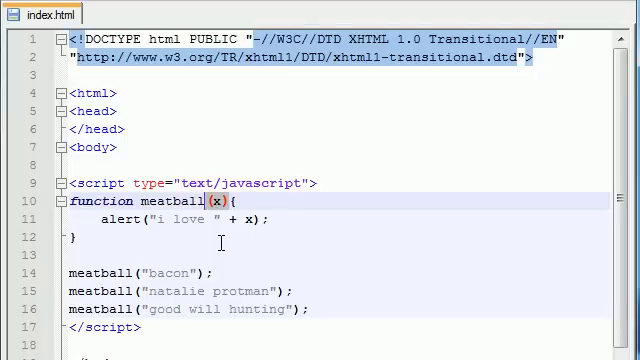
pyautogui.click(153, 219)
pyautogui.click(264, 203)
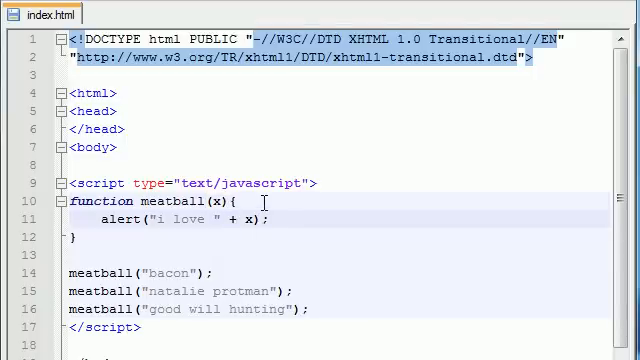
pyautogui.click(219, 219)
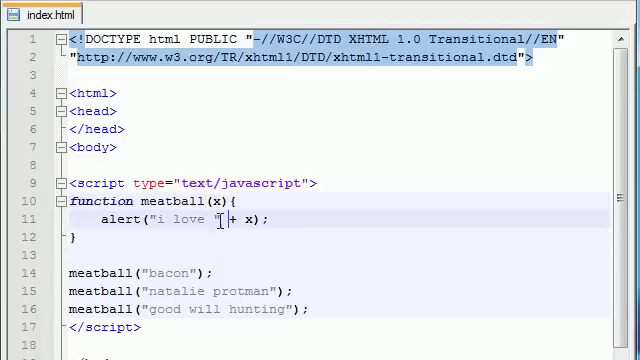
pyautogui.doubleClick(167, 272)
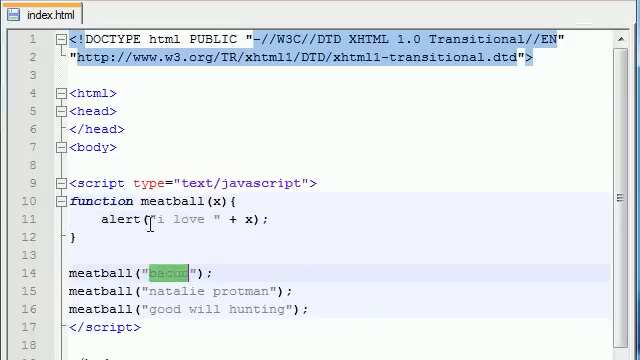
pyautogui.moveTo(150, 219); pyautogui.dragTo(203, 219)
pyautogui.click(215, 201)
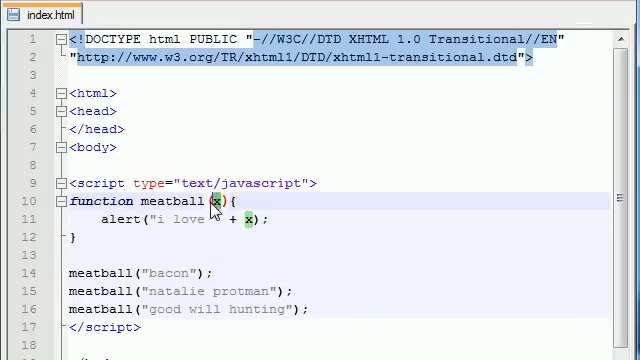
pyautogui.moveTo(197, 272); pyautogui.dragTo(138, 266)
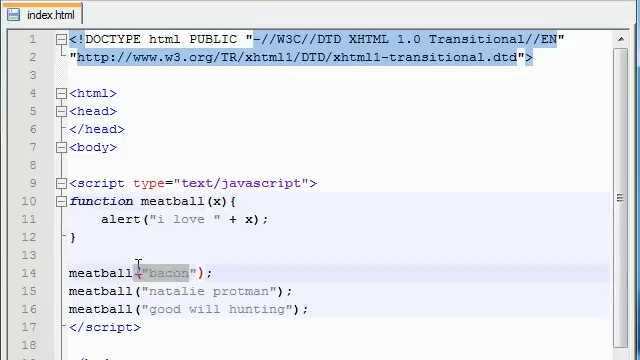
pyautogui.moveTo(272, 291); pyautogui.dragTo(148, 291)
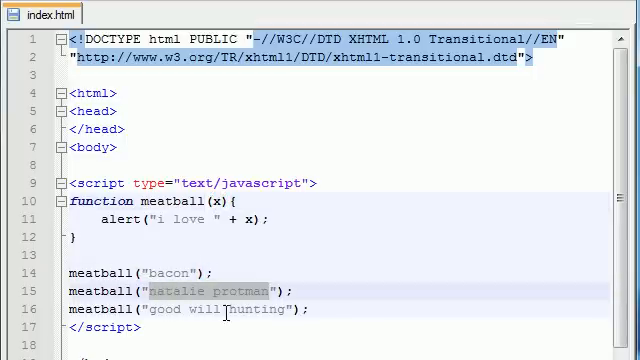
pyautogui.moveTo(289, 309); pyautogui.dragTo(144, 309)
pyautogui.click(144, 309)
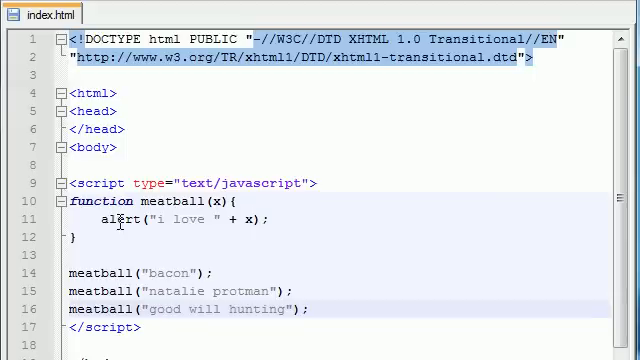
pyautogui.click(221, 201)
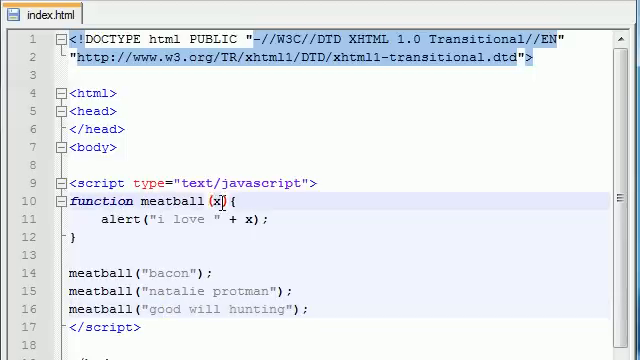